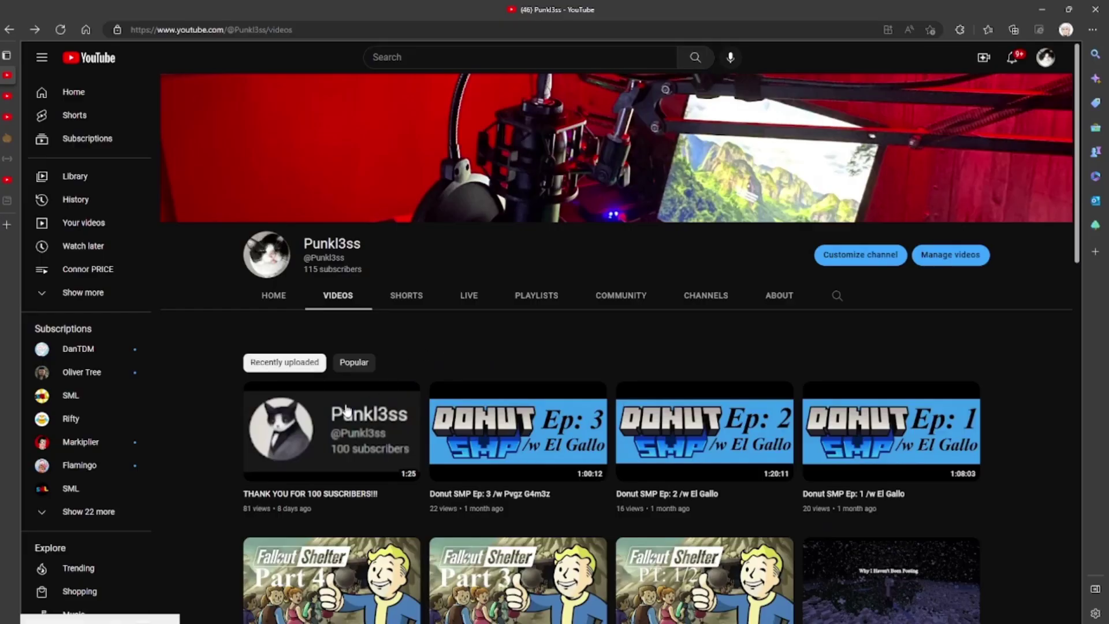
Open 'THANK YOU FOR 100 SUSCRIBERS!!!' and highlight its '8 Comments' heading.
click(339, 406)
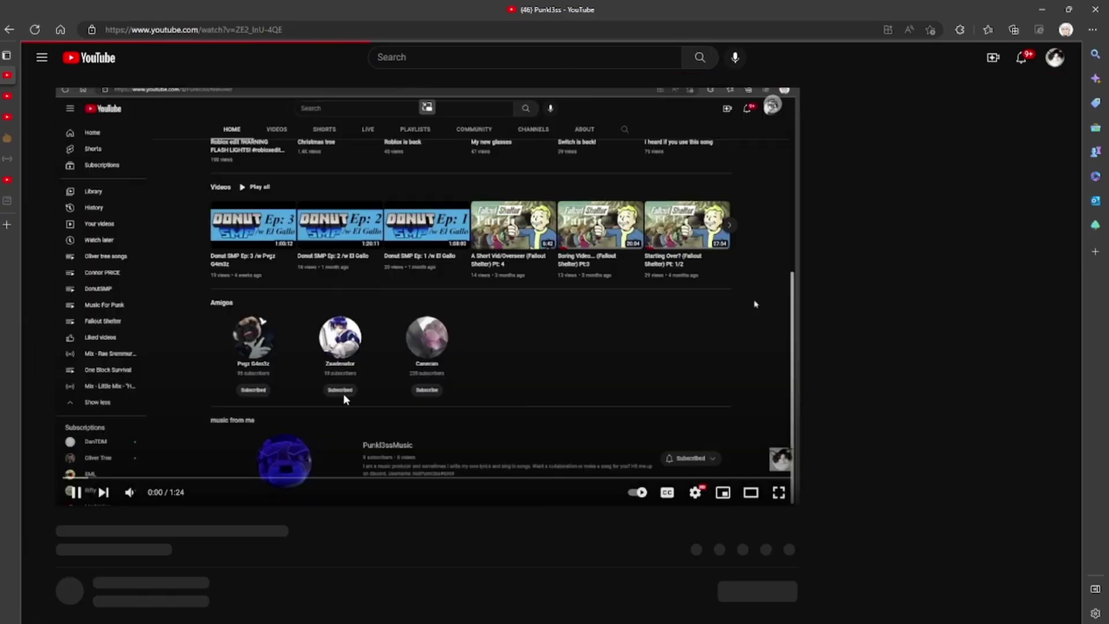
scroll(391, 451, down, 3)
scroll(416, 468, down, 3)
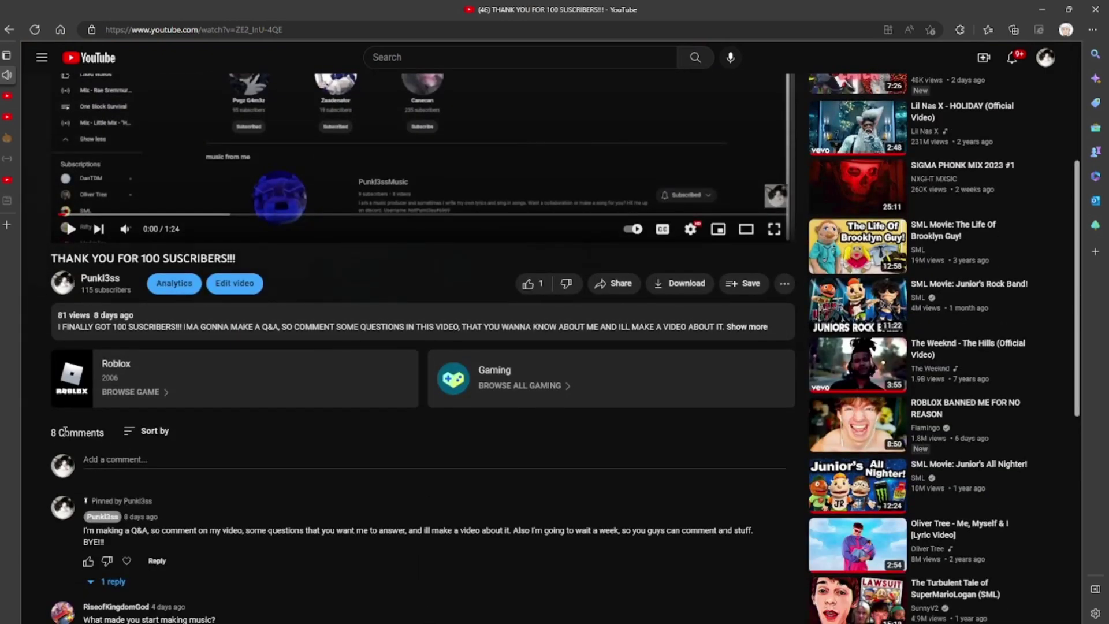
scroll(37, 418, down, 2)
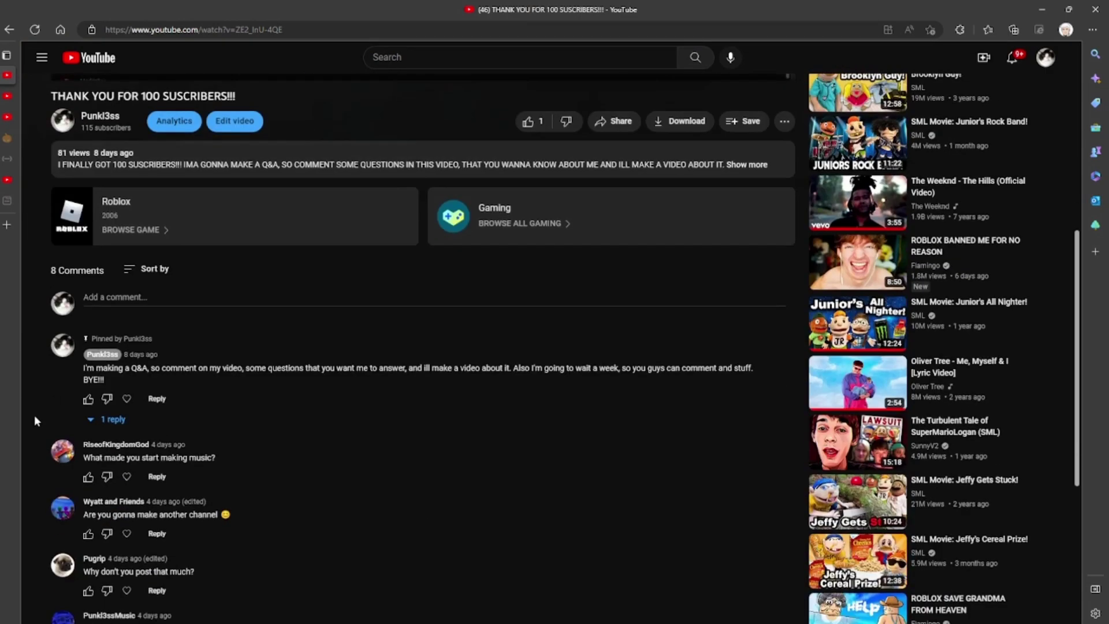
scroll(34, 415, down, 1)
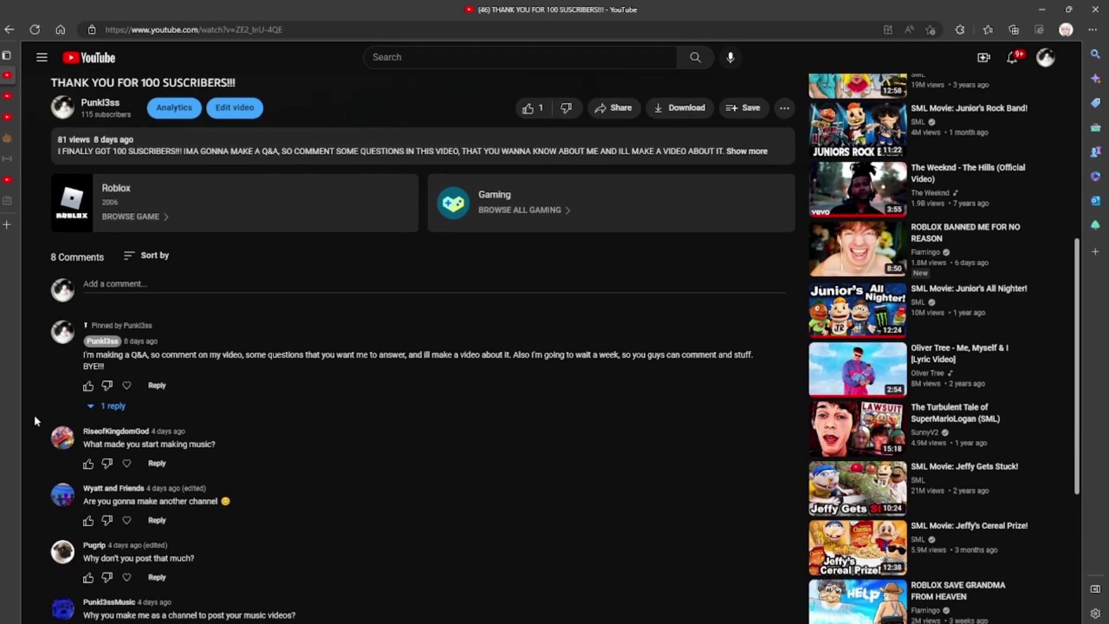
scroll(34, 415, down, 1)
drag(46, 169, 106, 171)
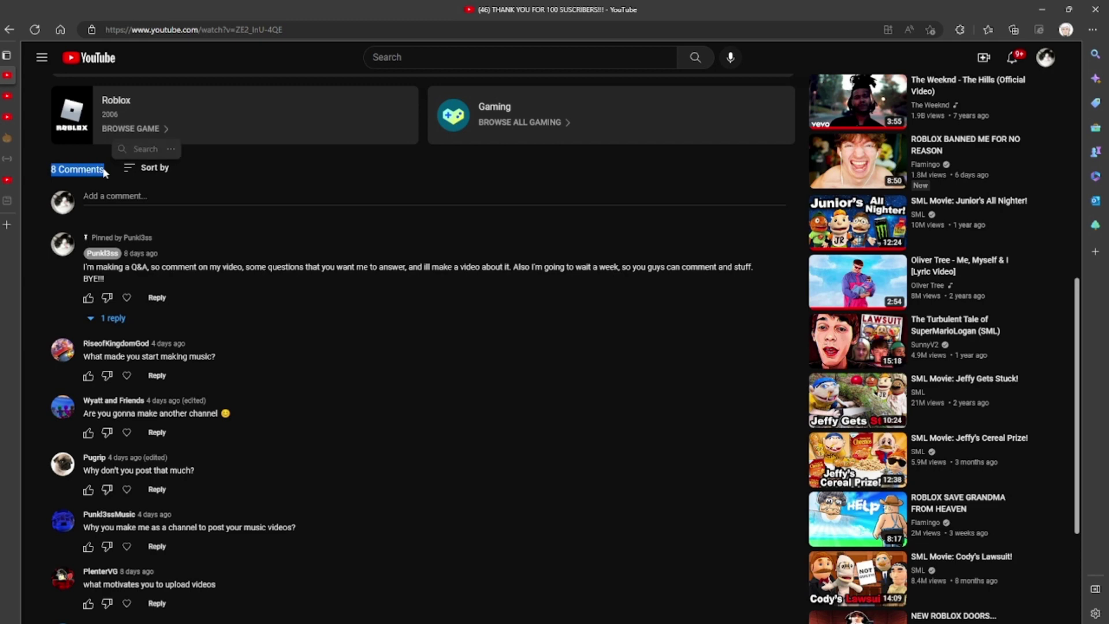
Highlight the 'What made you start making music?' question, then visit Punkl3ssMusic's channel.
click(118, 182)
scroll(131, 219, down, 1)
scroll(93, 283, down, 2)
scroll(38, 310, up, 1)
scroll(37, 311, up, 3)
scroll(34, 308, down, 2)
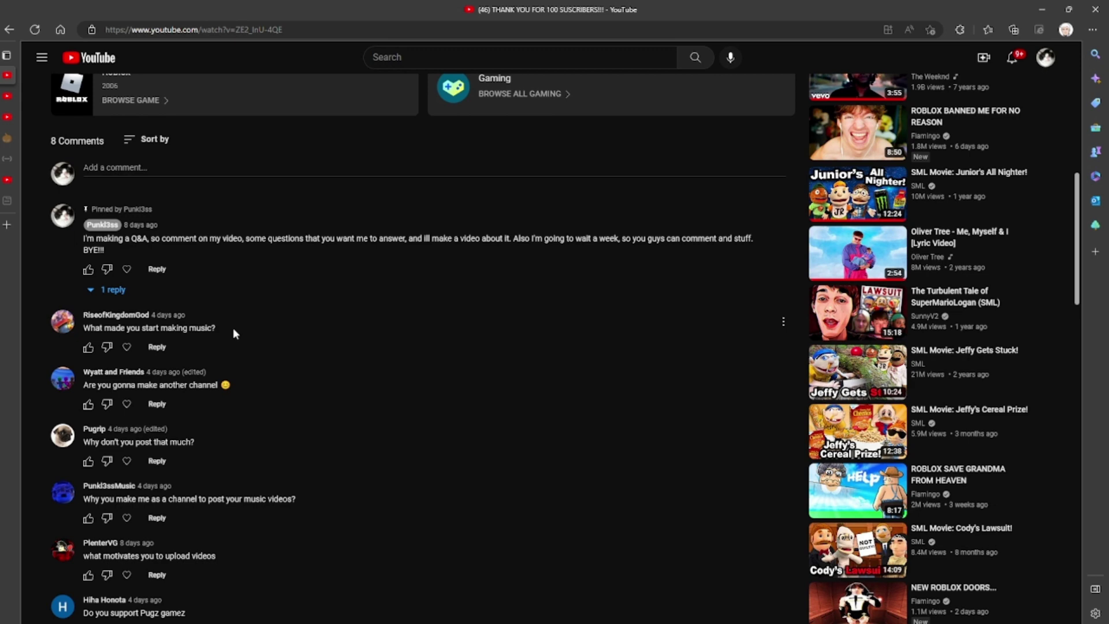
drag(216, 328, 89, 327)
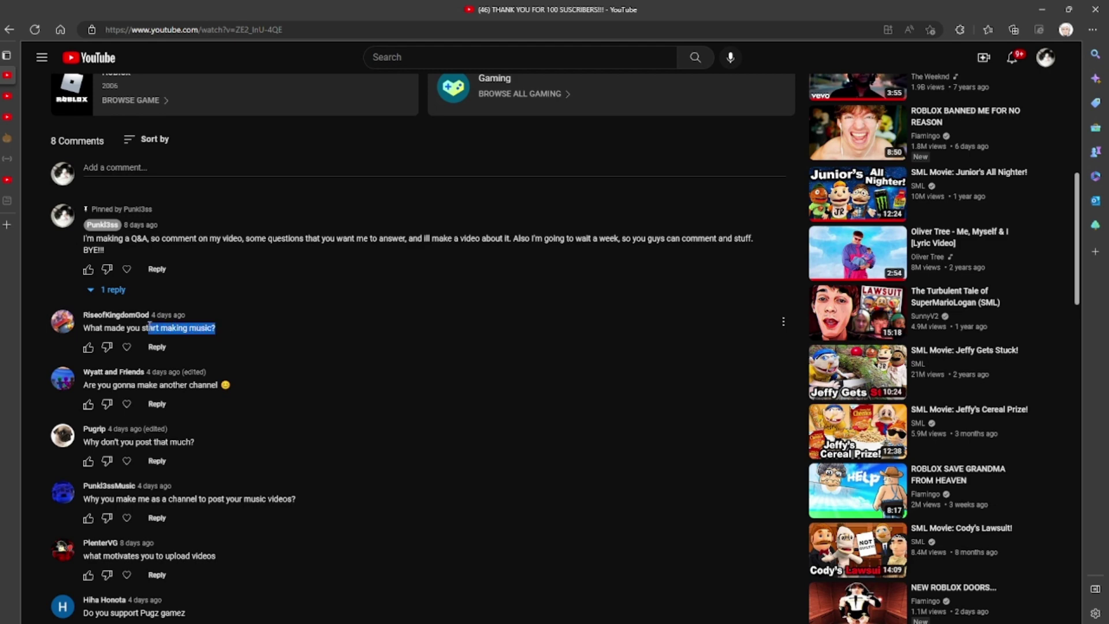
click(115, 315)
scroll(174, 383, down, 3)
scroll(169, 379, down, 2)
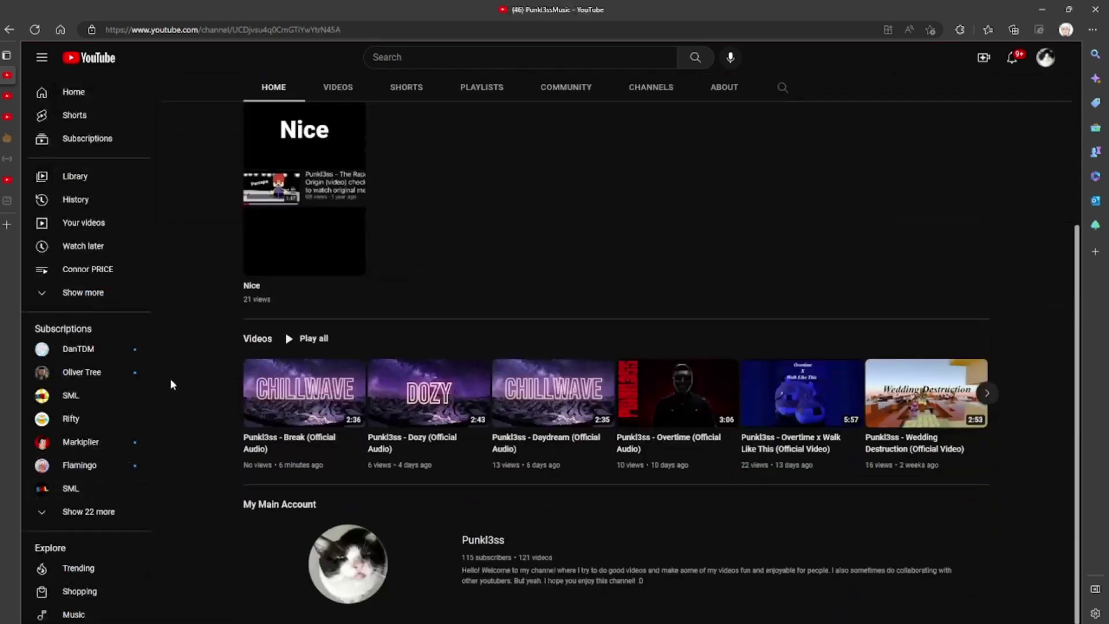
scroll(200, 380, up, 2)
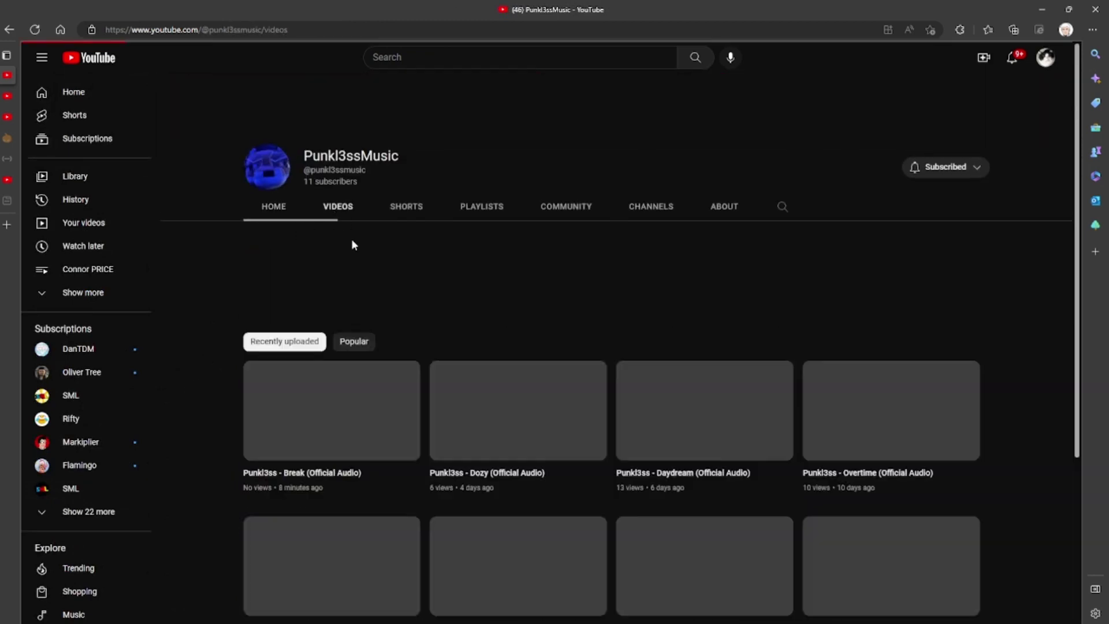
Browse Punkl3ssMusic's VIDEOS and HOME sections, then go back to the Q&A comments.
click(338, 186)
scroll(482, 295, down, 3)
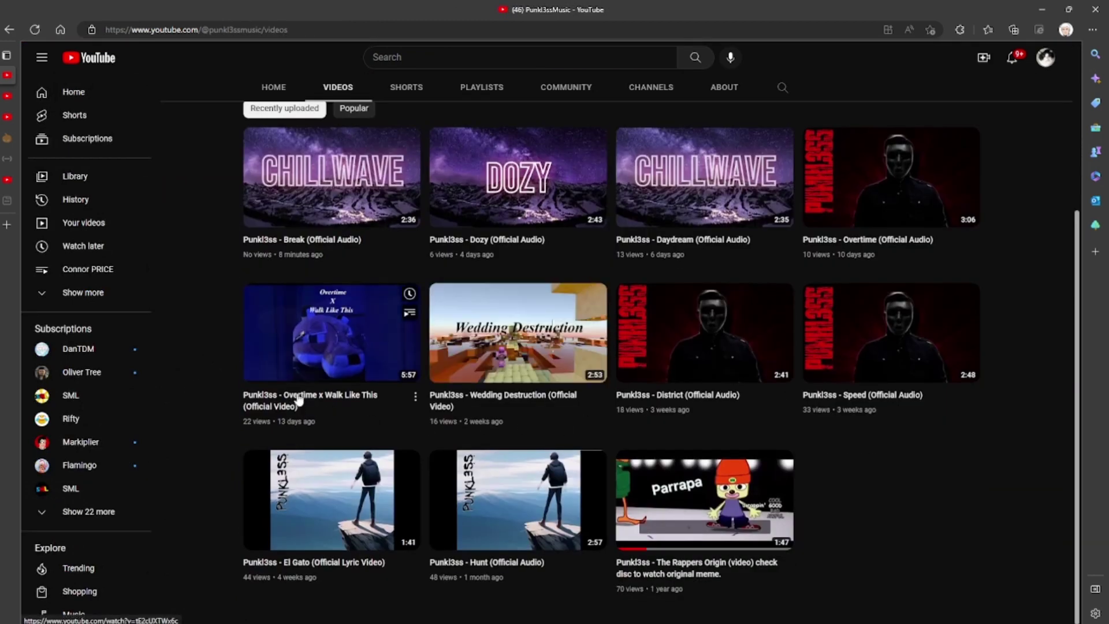
scroll(202, 333, up, 3)
scroll(201, 333, up, 1)
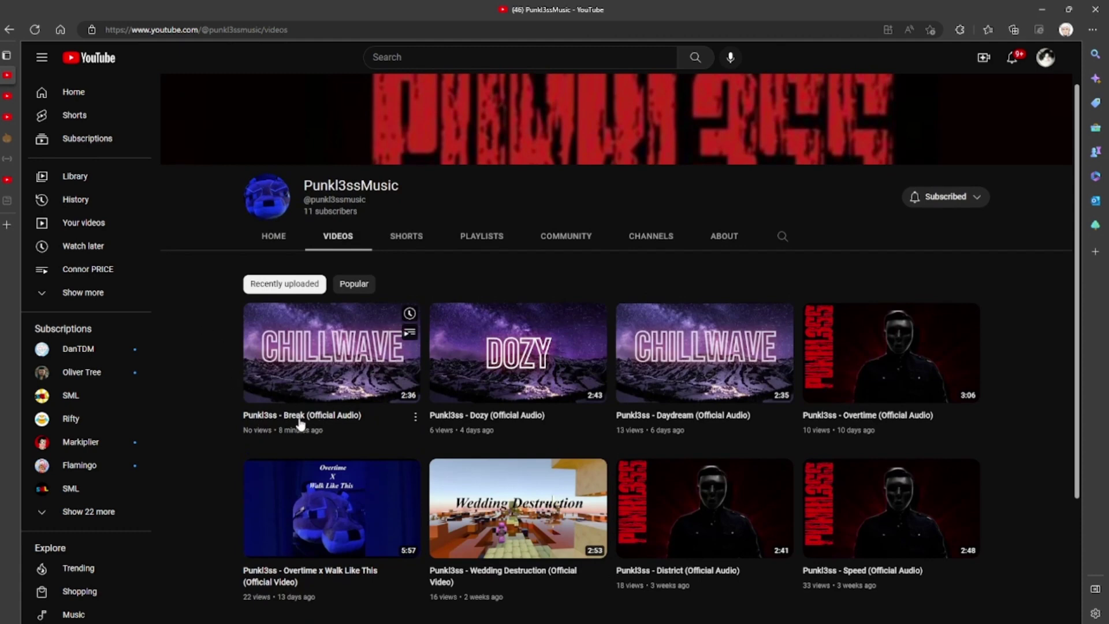
click(273, 236)
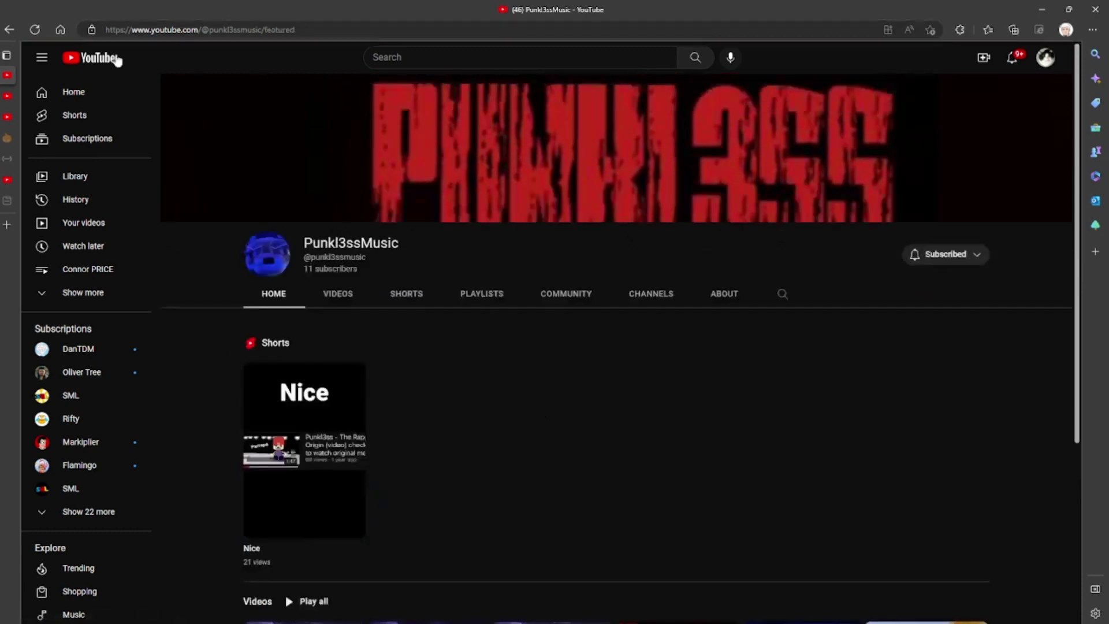
click(8, 29)
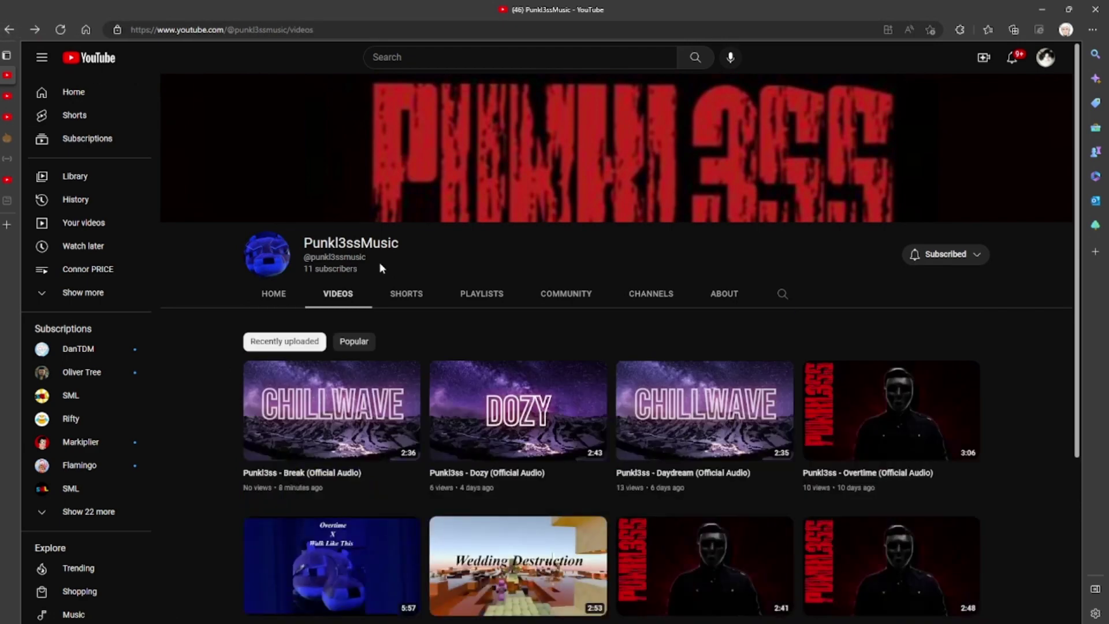
click(9, 30)
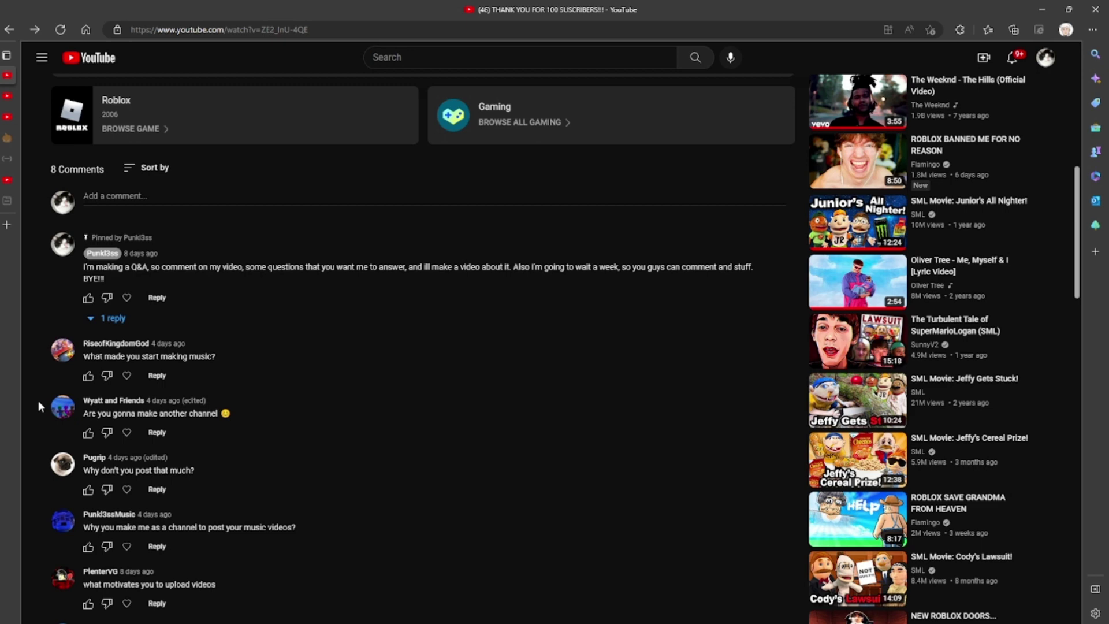
scroll(38, 400, down, 2)
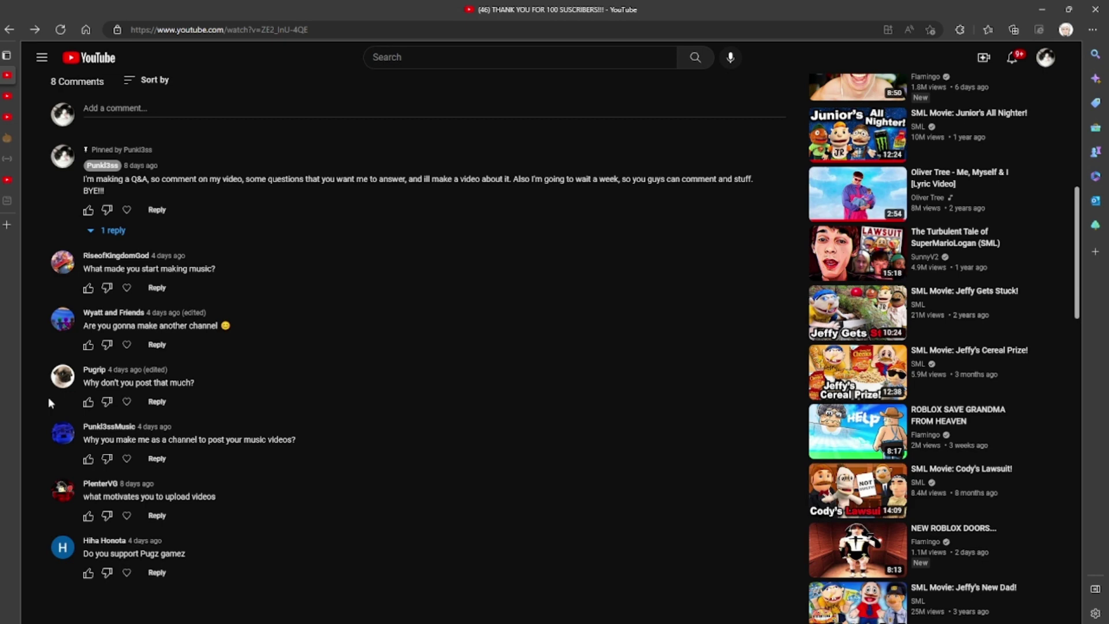
scroll(48, 397, down, 1)
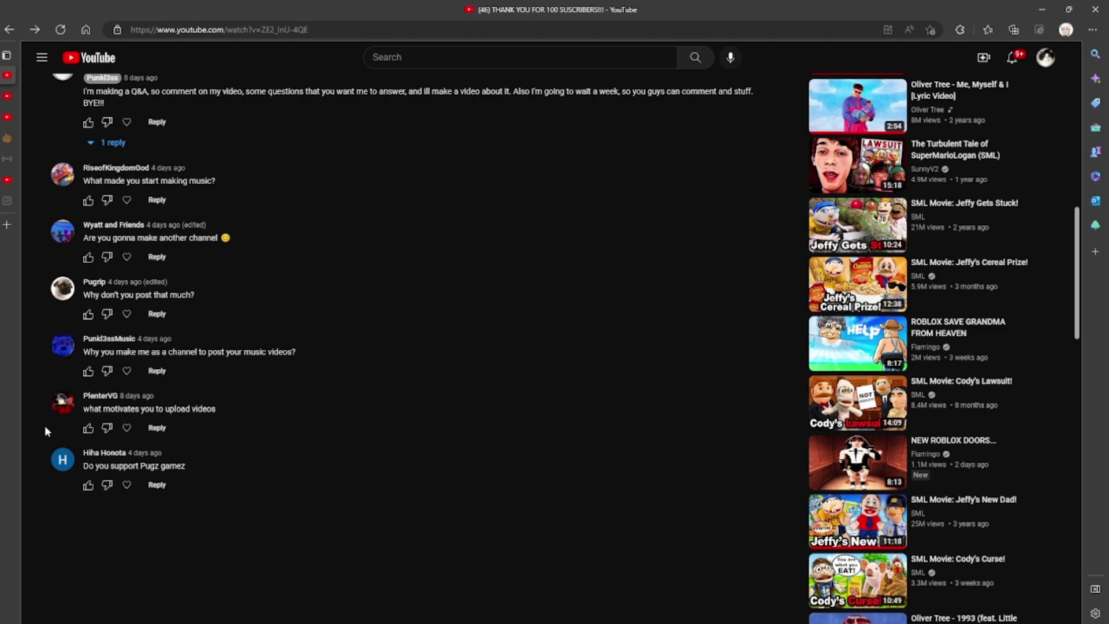
scroll(44, 425, up, 8)
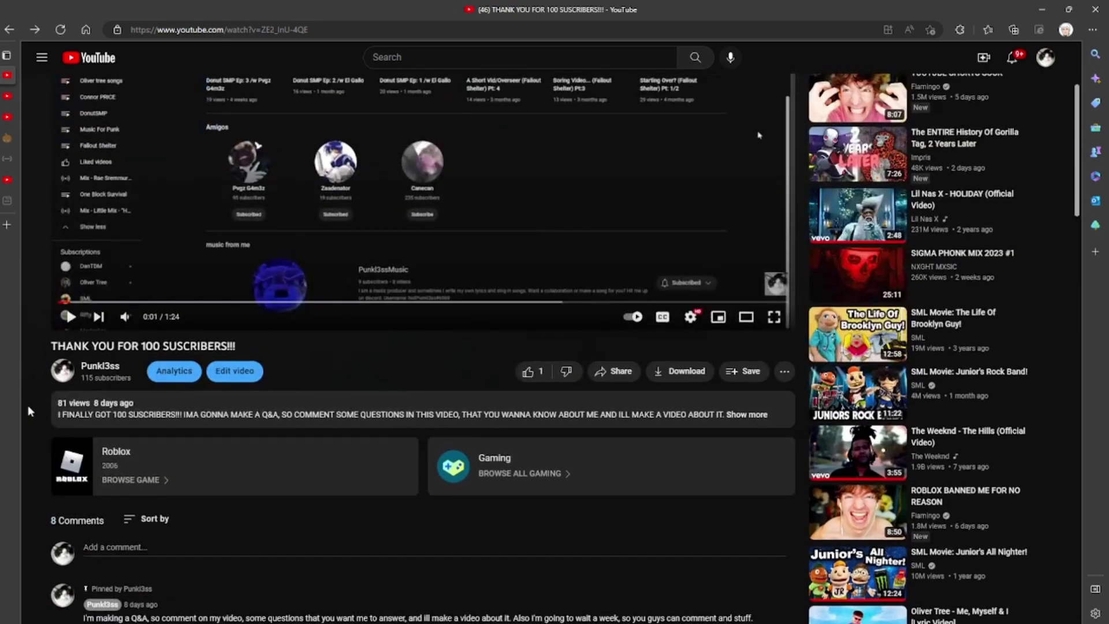
scroll(34, 417, up, 3)
scroll(36, 433, down, 5)
scroll(36, 437, down, 5)
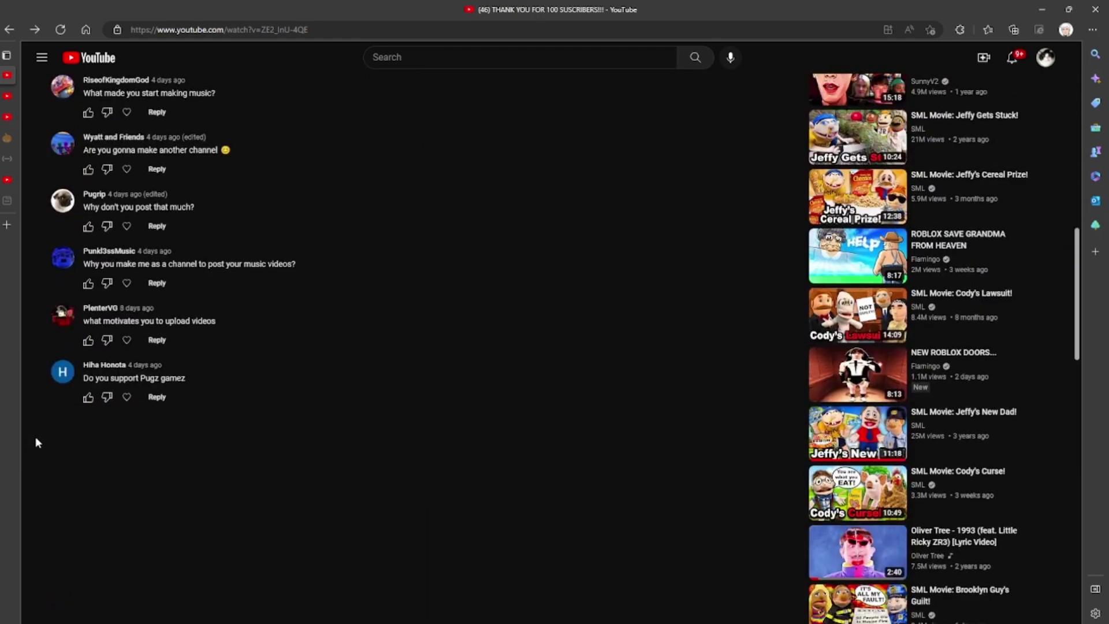
scroll(36, 436, up, 1)
scroll(36, 437, up, 2)
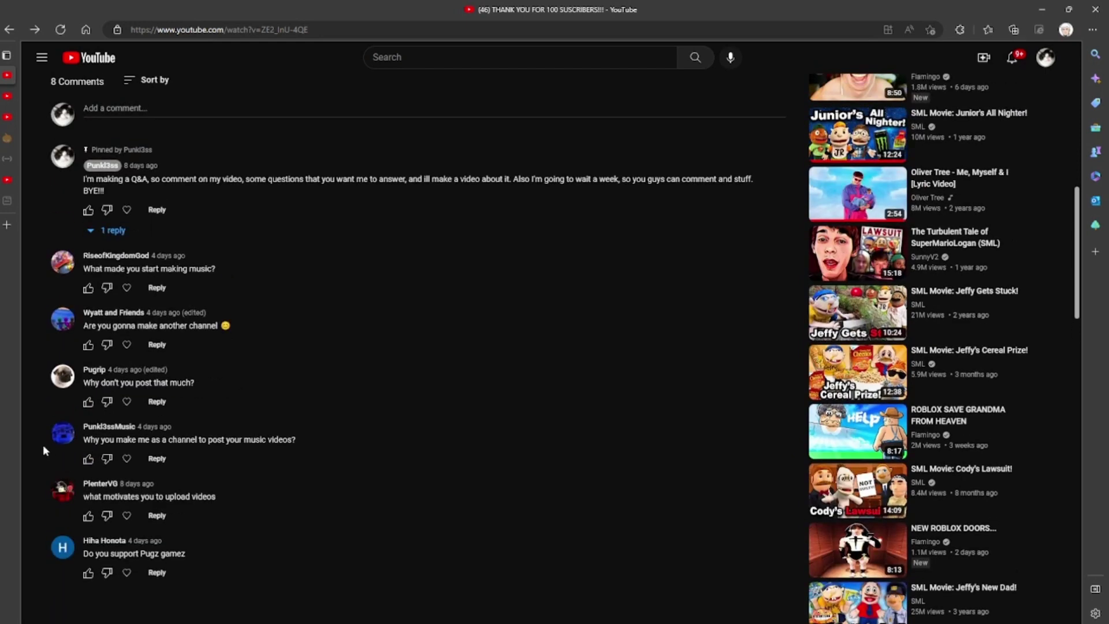
scroll(35, 442, up, 2)
scroll(36, 442, up, 4)
scroll(36, 442, up, 2)
scroll(35, 441, down, 1)
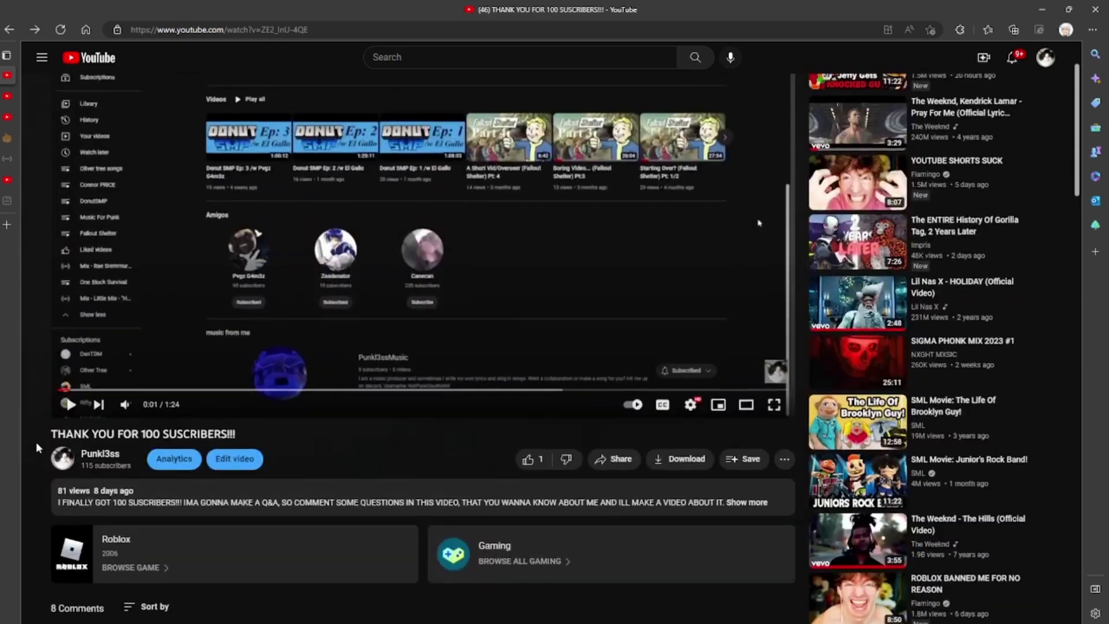
scroll(36, 442, down, 5)
scroll(36, 442, down, 5)
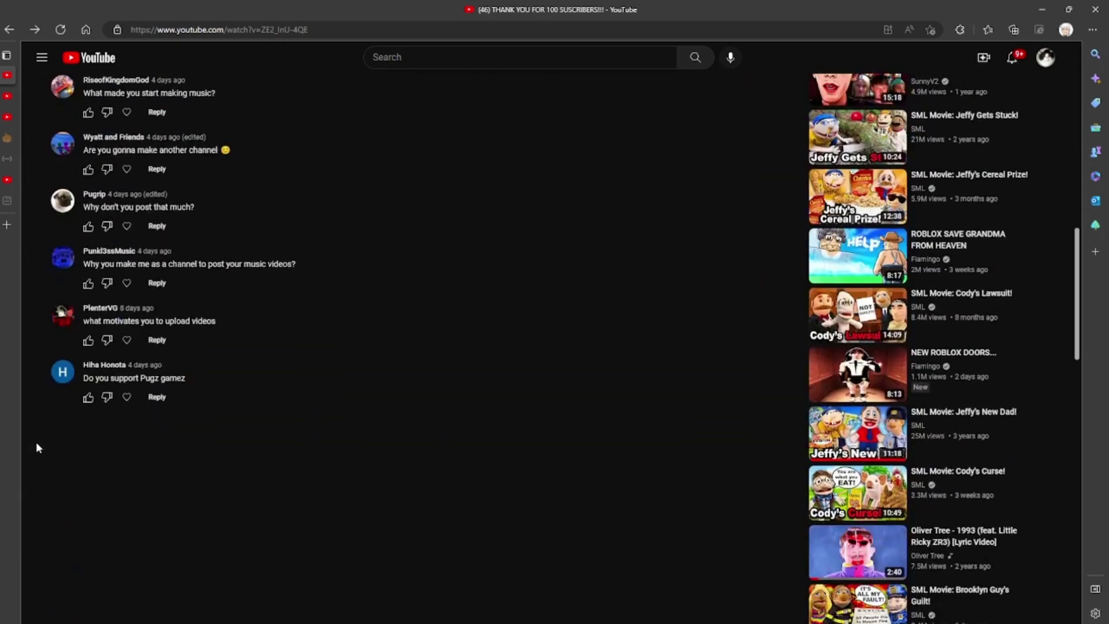
scroll(35, 443, up, 1)
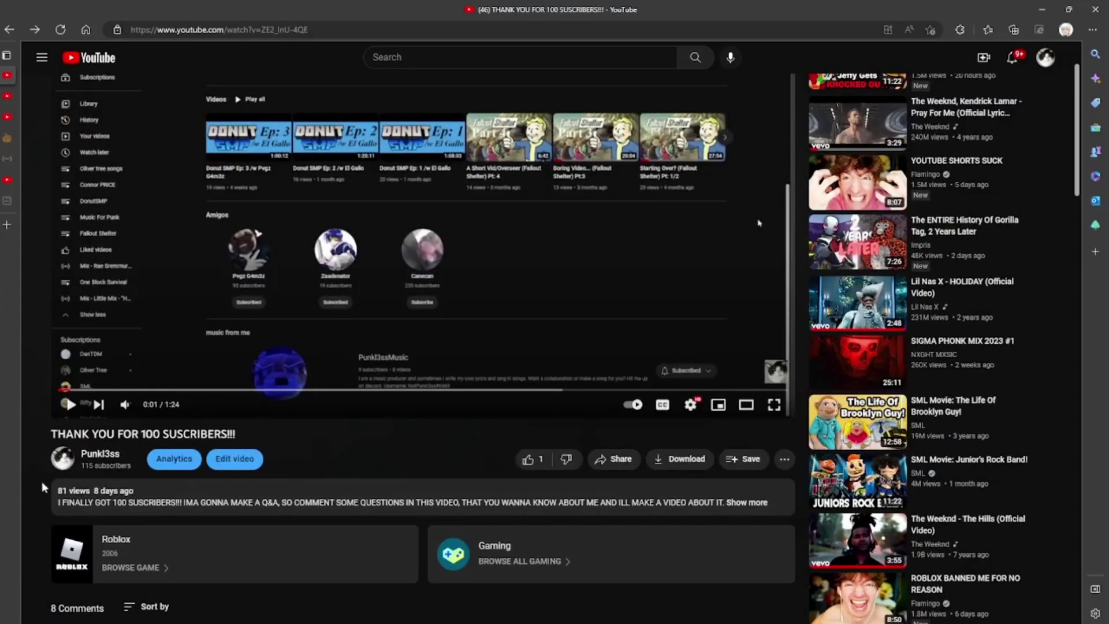
scroll(41, 481, down, 3)
scroll(42, 481, up, 5)
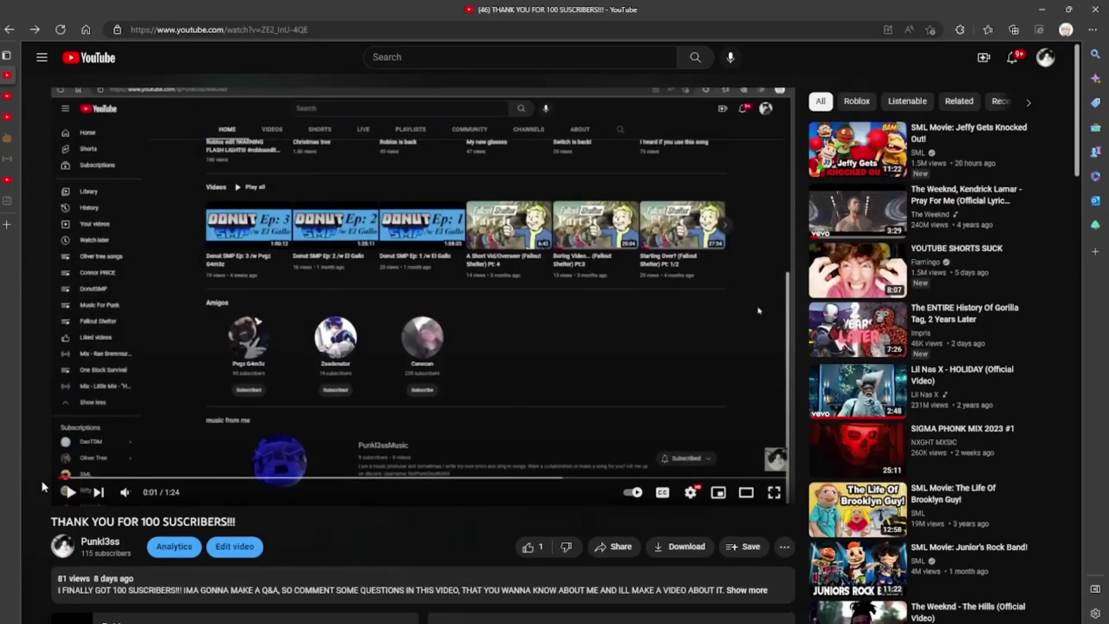
Return to the Punkl3ss channel home and open Pvgz G4m3z under Amigos.
click(9, 28)
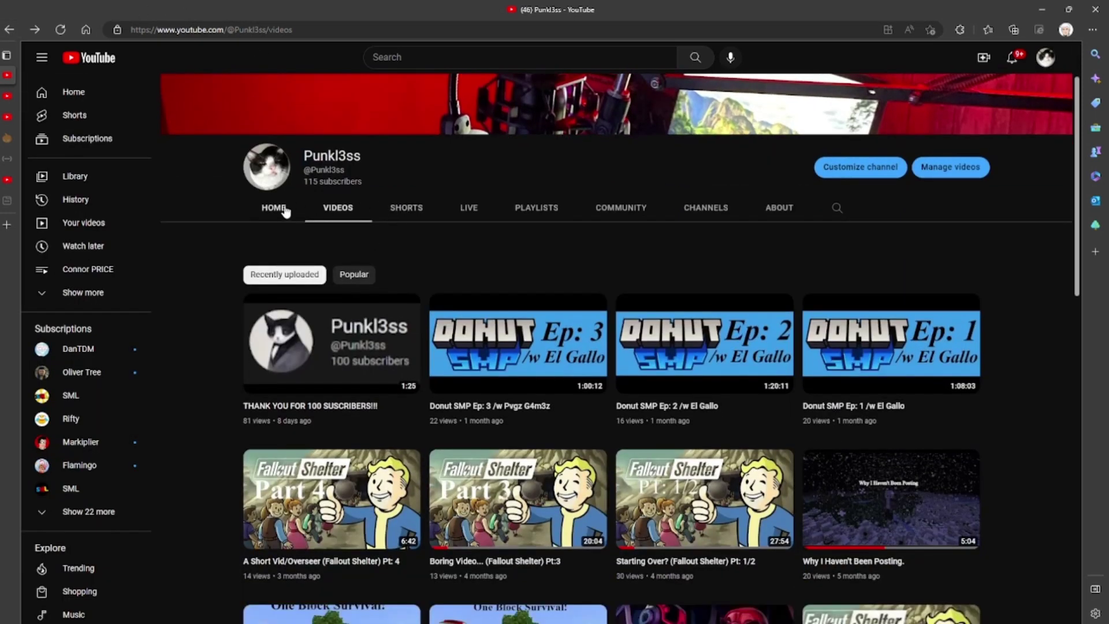
click(274, 207)
scroll(208, 297, down, 3)
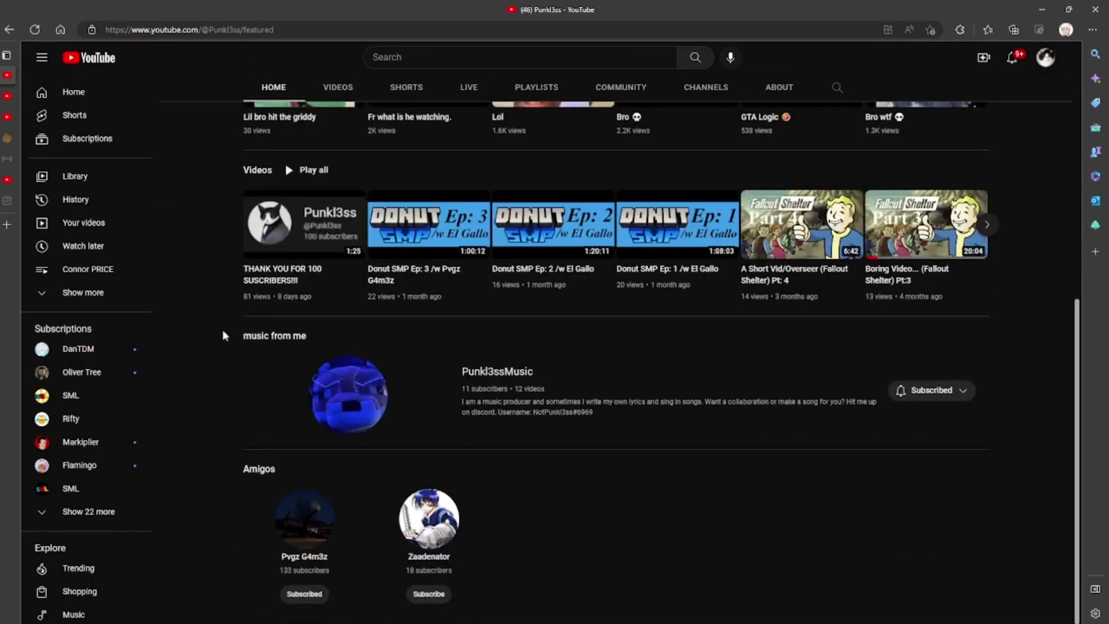
click(323, 522)
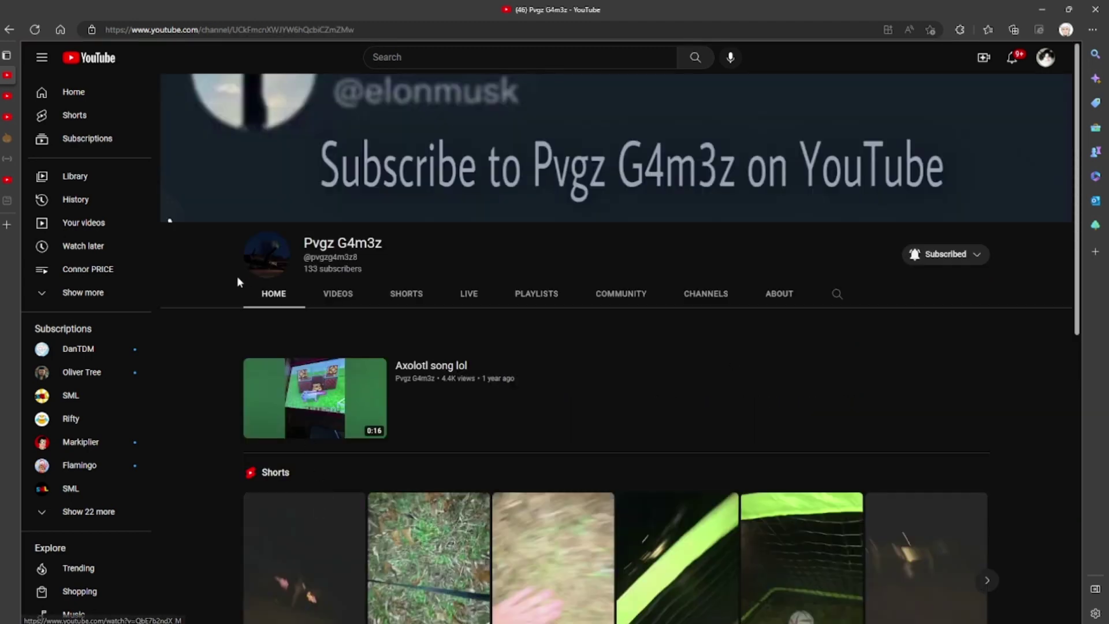
Select Pvgz G4m3z's subscriber count, then view the VIDEOS tab and return HOME.
drag(303, 269, 365, 268)
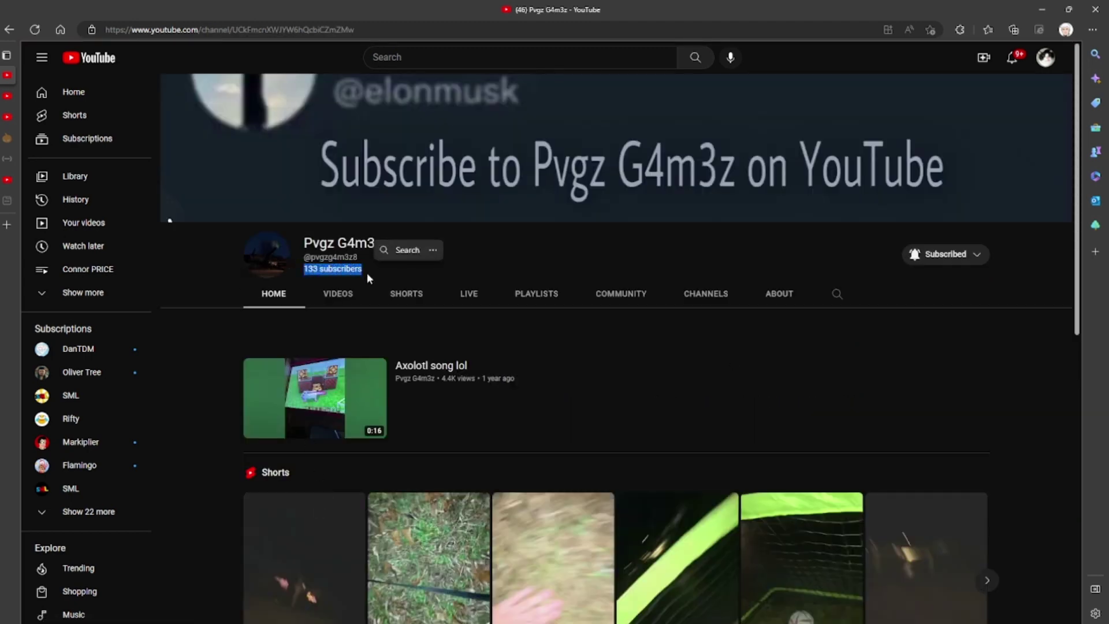
click(462, 257)
scroll(462, 257, down, 3)
scroll(346, 286, down, 1)
scroll(189, 297, up, 2)
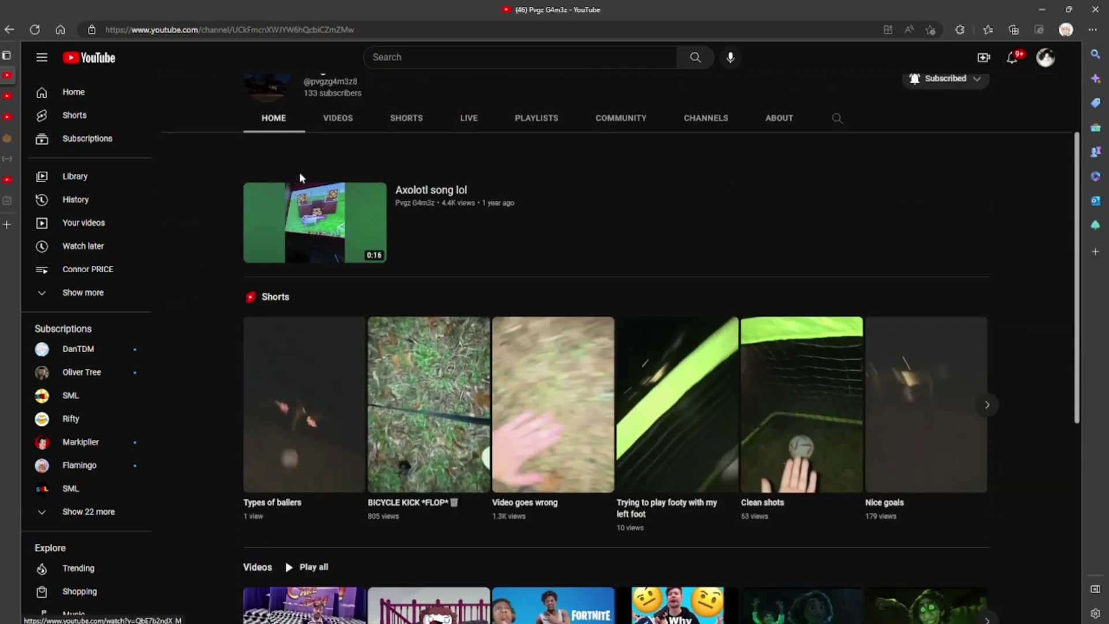
click(335, 116)
scroll(310, 150, down, 2)
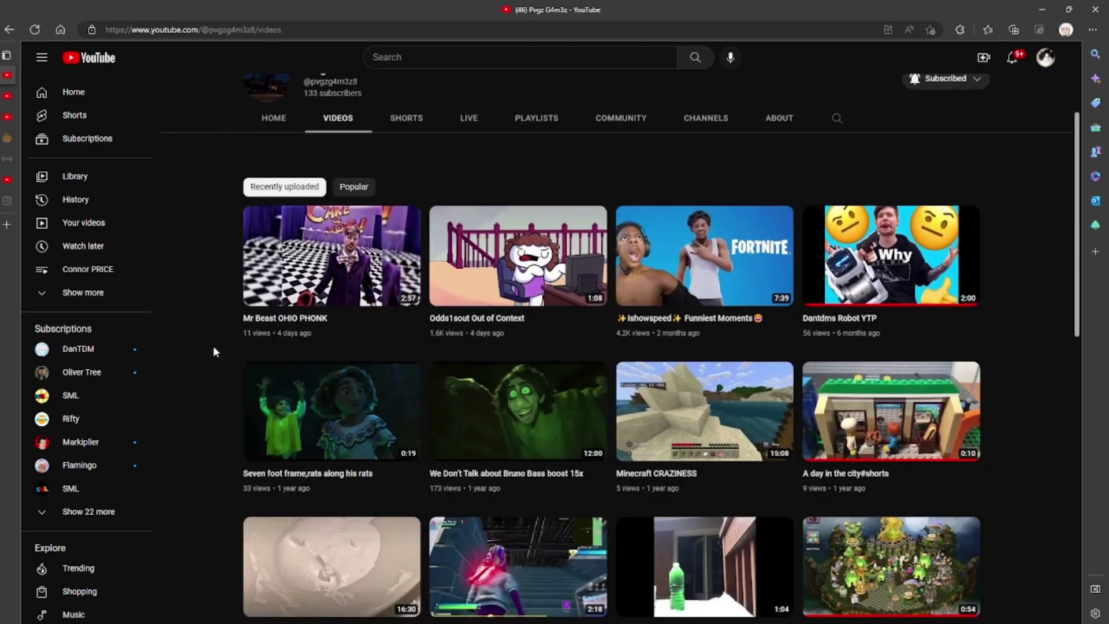
click(274, 118)
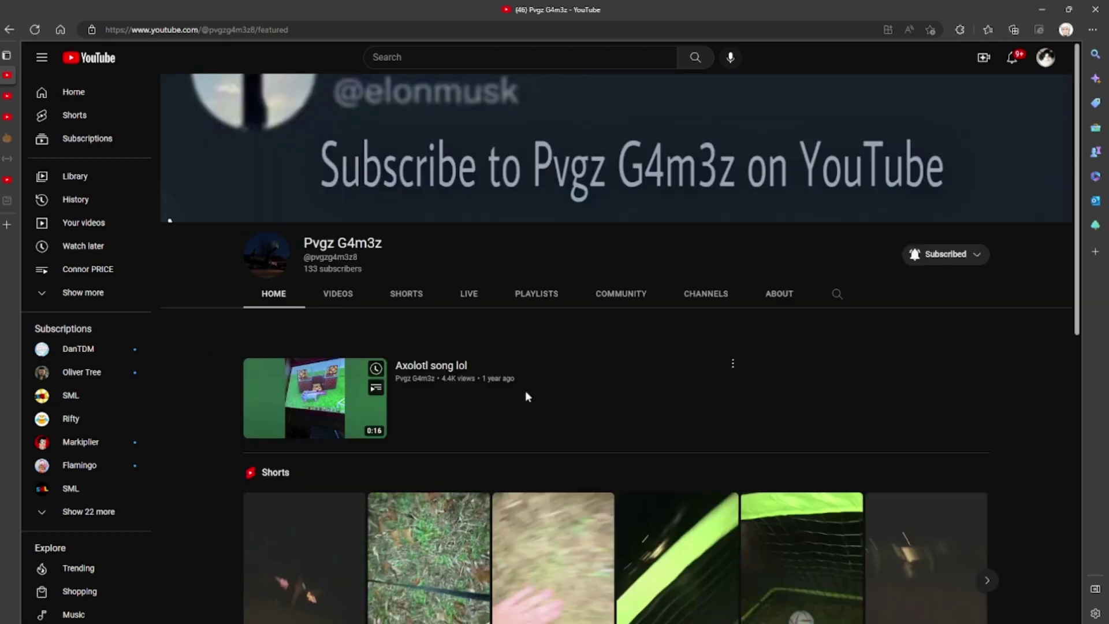
scroll(534, 398, down, 5)
scroll(533, 398, down, 3)
Page through the Shorts row of pug clips, back and forward to its end.
click(986, 229)
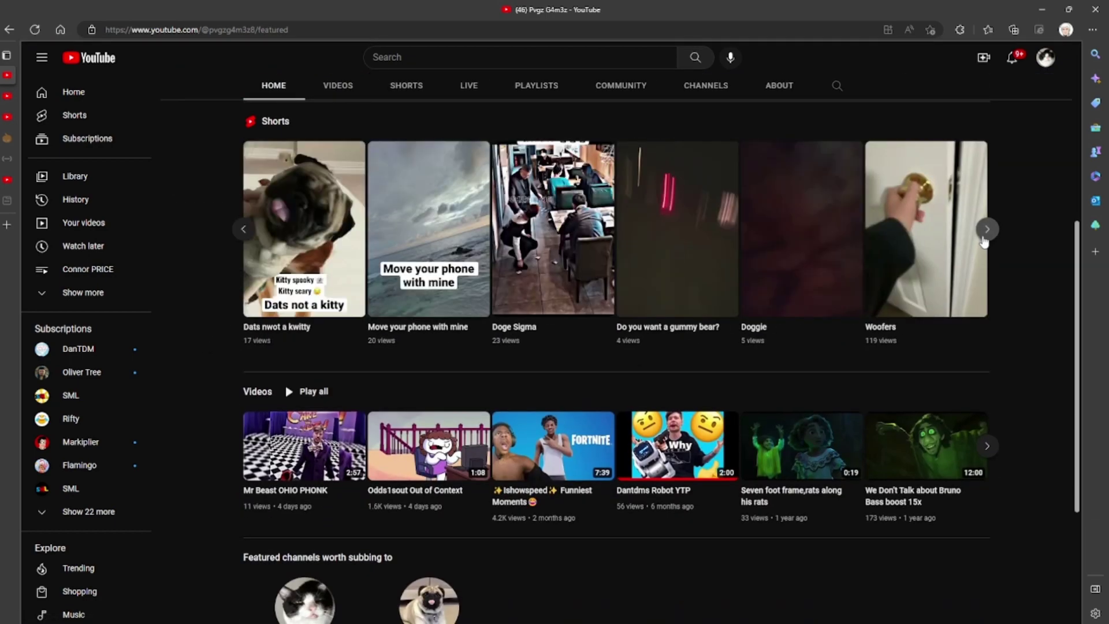
click(986, 229)
click(244, 228)
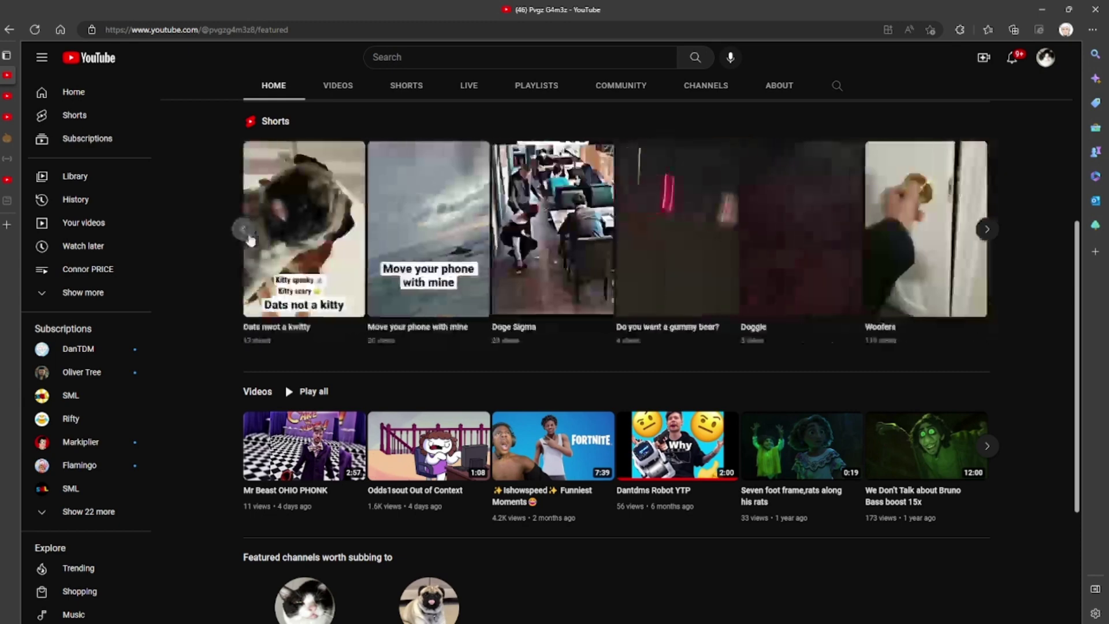
click(987, 229)
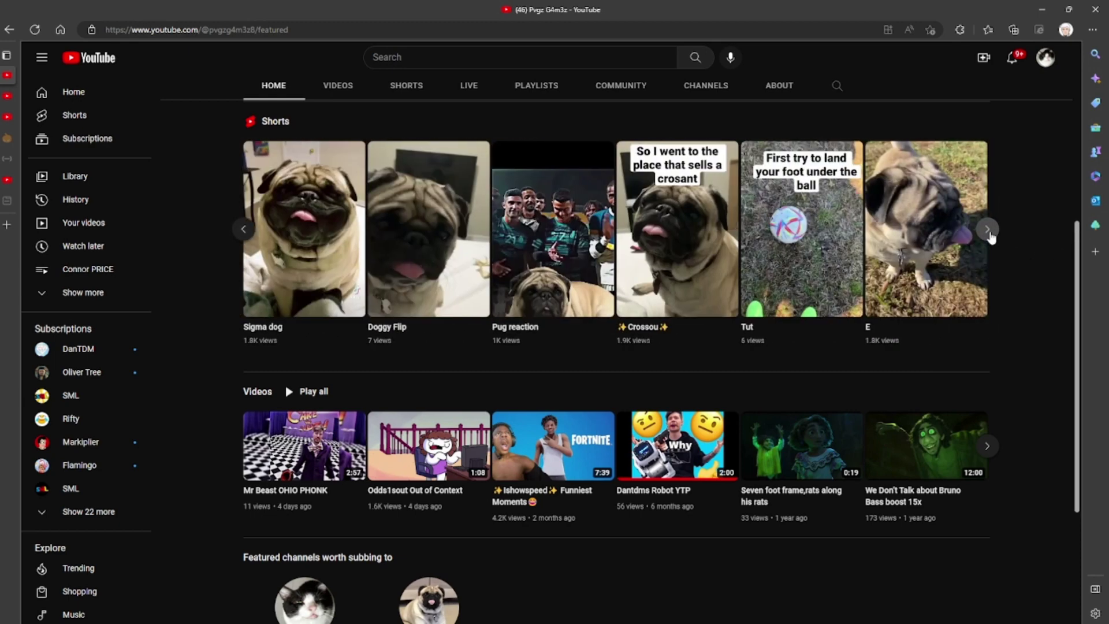
click(988, 230)
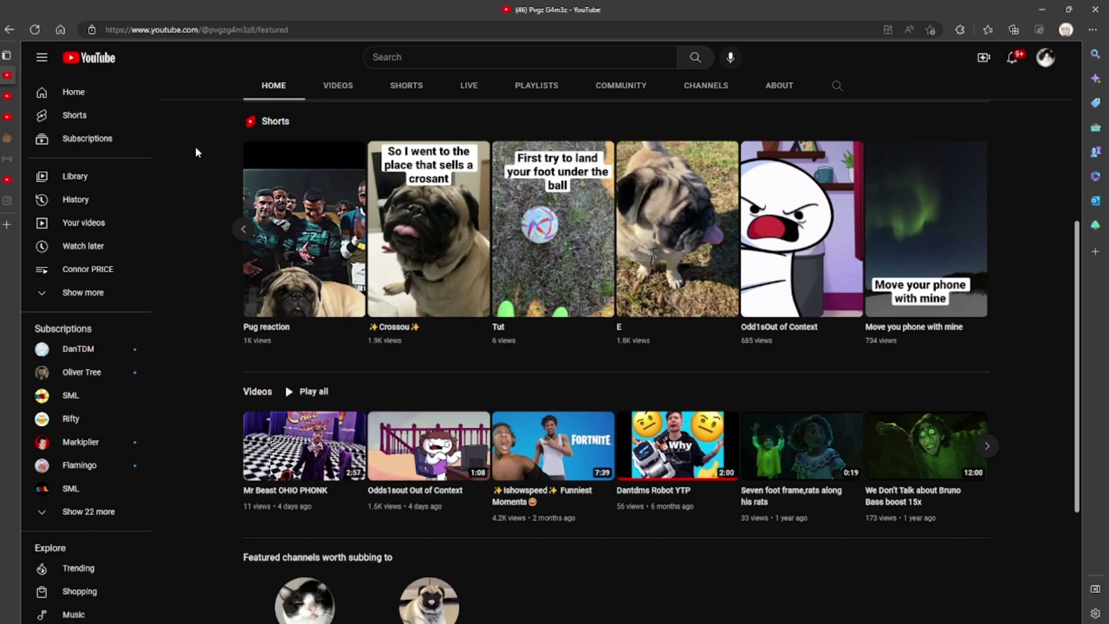
Go back to the Punkl3ss channel and show its uploaded videos list.
click(9, 30)
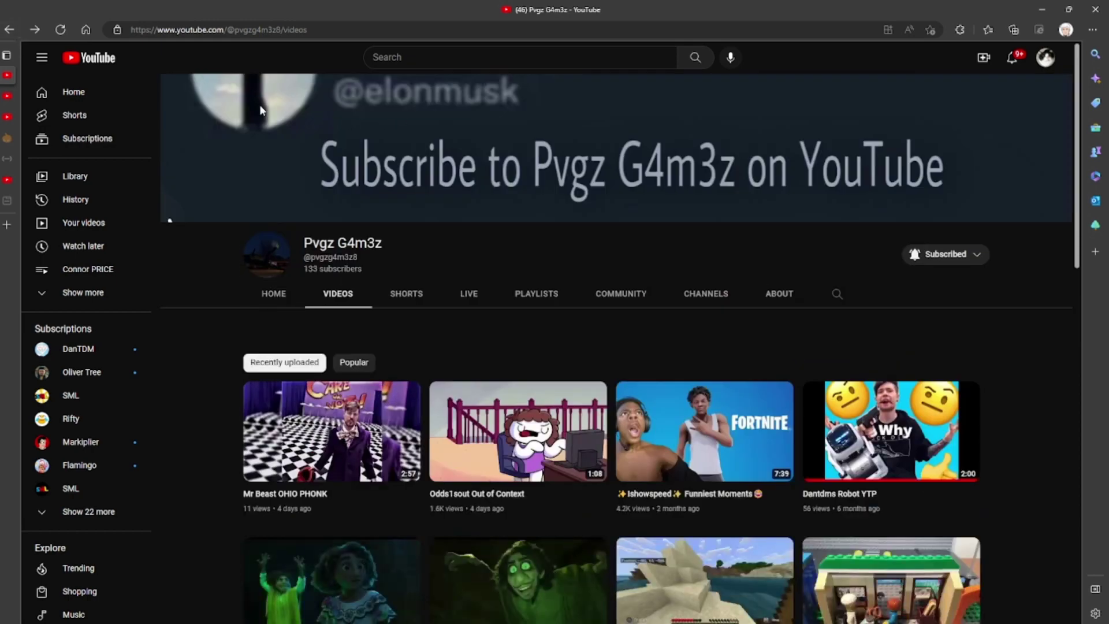
click(10, 30)
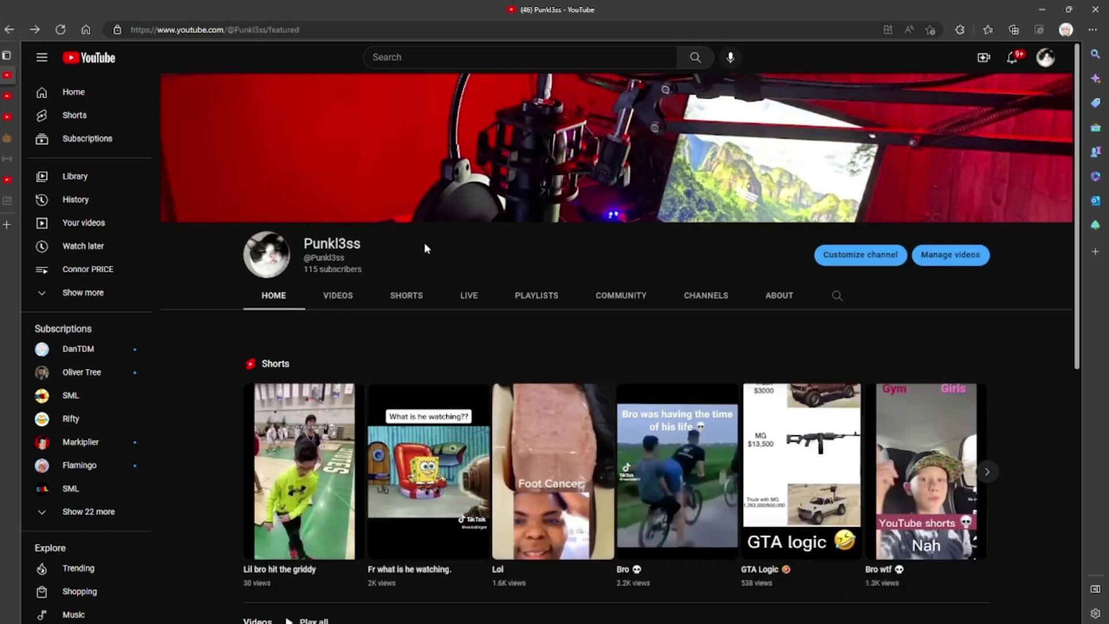
click(336, 295)
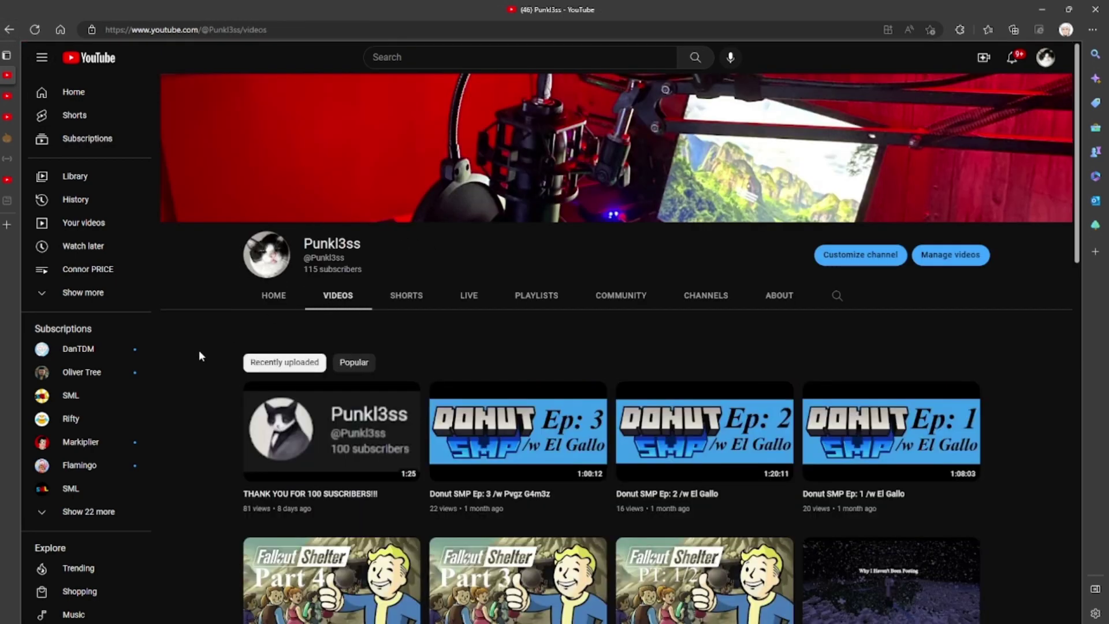
scroll(198, 347, down, 3)
scroll(198, 342, up, 3)
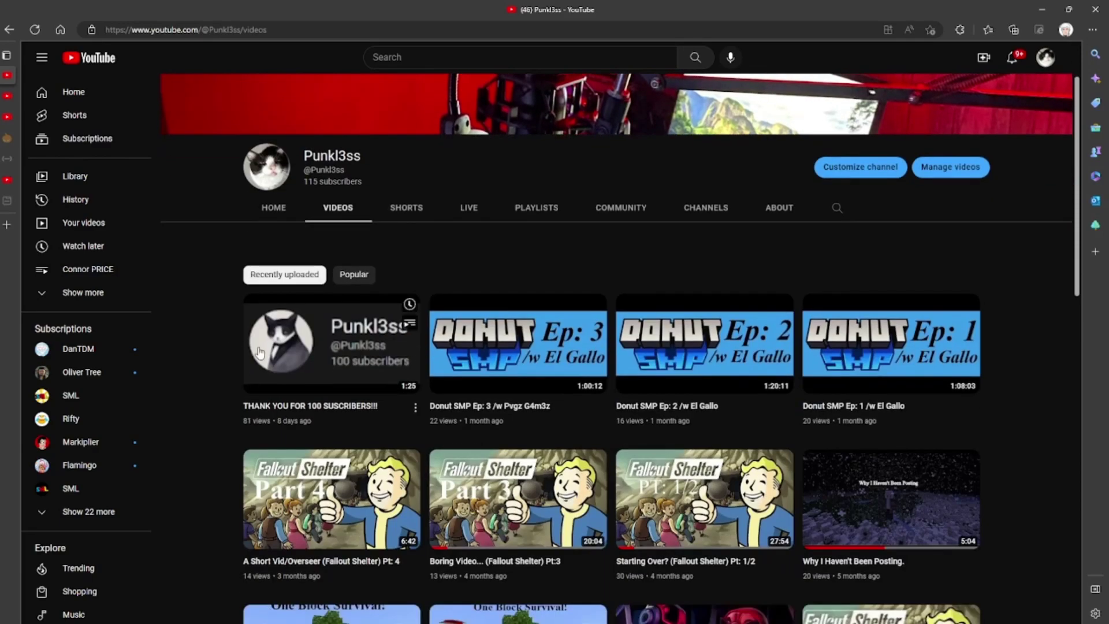
Open the 100-subscriber thank-you video and expand the pinned comment's '1 reply'.
click(286, 424)
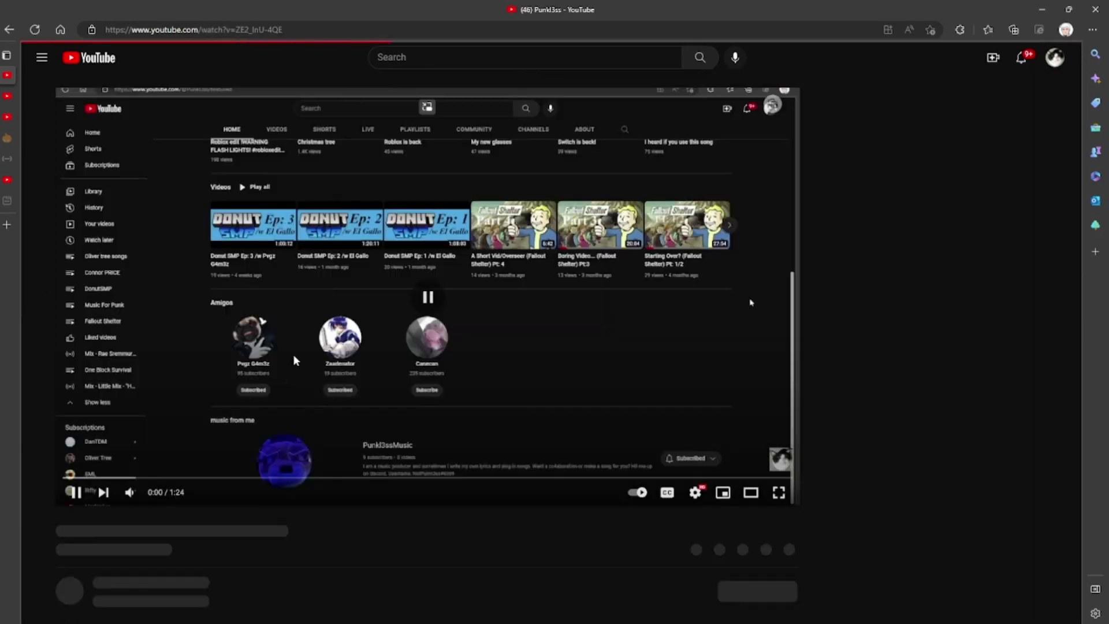
scroll(313, 498, down, 5)
scroll(328, 496, down, 5)
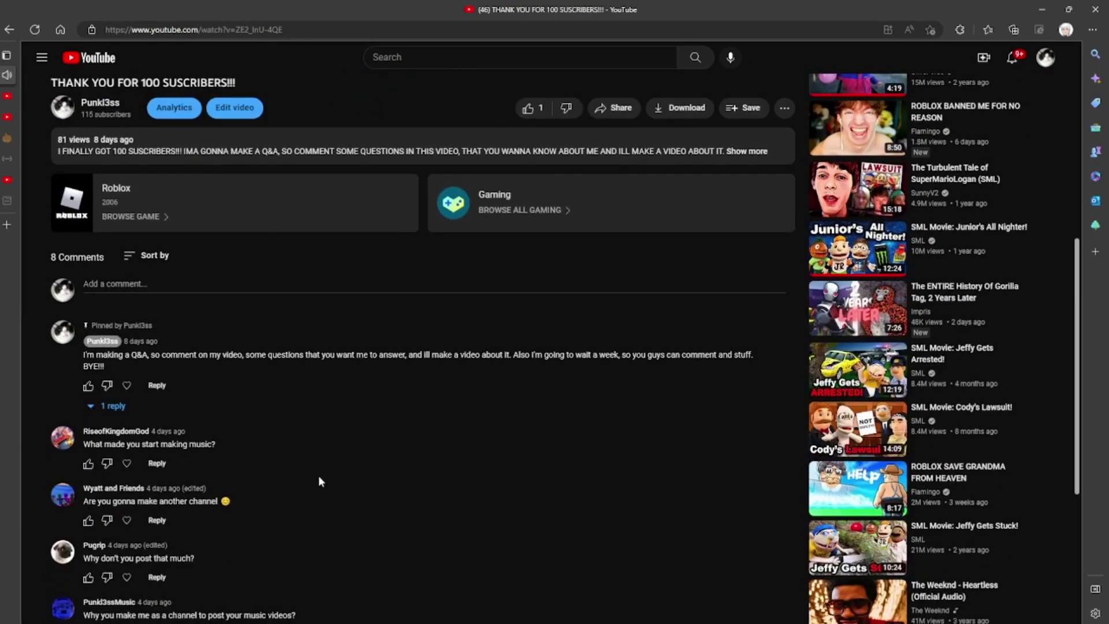
scroll(317, 475, down, 3)
scroll(318, 474, down, 2)
scroll(297, 460, up, 6)
scroll(290, 466, up, 1)
click(108, 492)
scroll(196, 459, down, 4)
scroll(196, 460, down, 4)
scroll(200, 460, down, 3)
scroll(200, 460, down, 2)
scroll(200, 460, up, 5)
scroll(201, 458, up, 3)
scroll(199, 445, down, 3)
scroll(198, 445, down, 1)
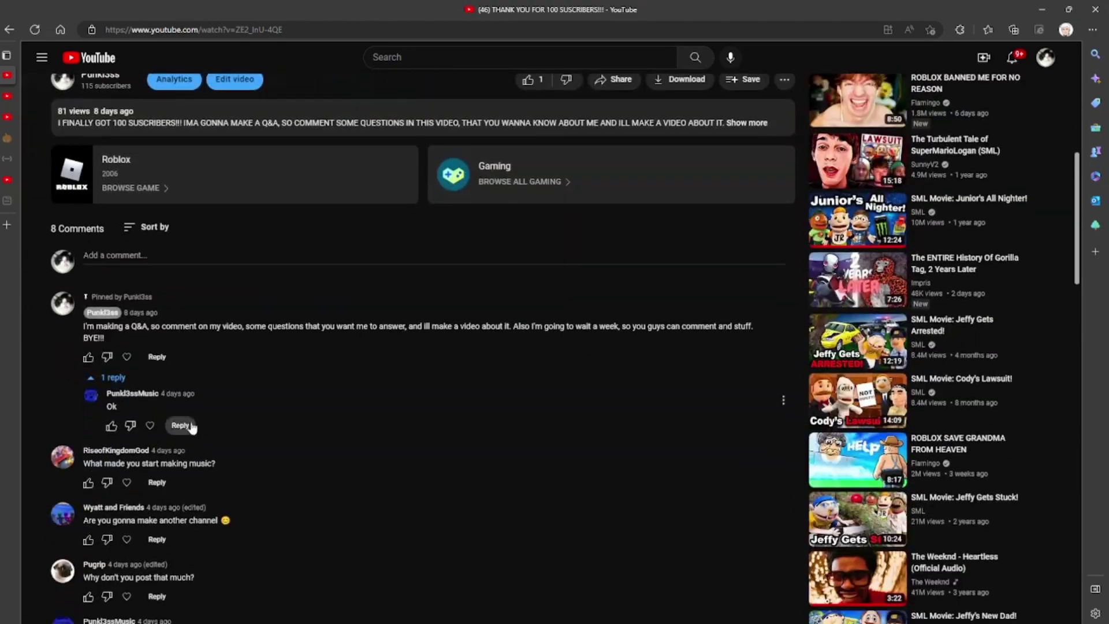
scroll(225, 425, up, 3)
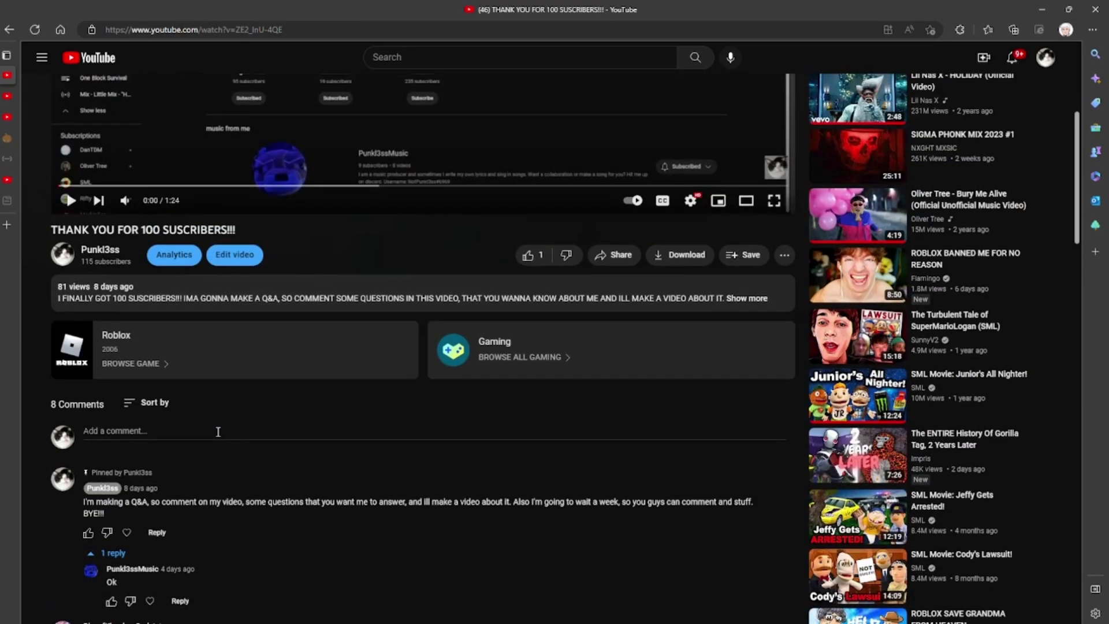
scroll(318, 438, up, 3)
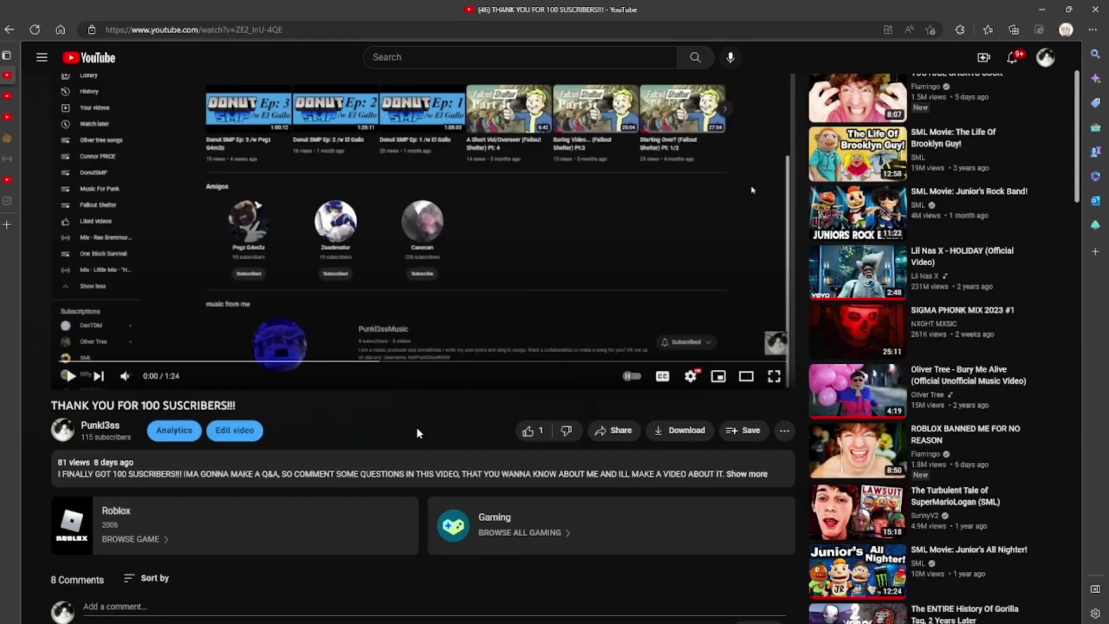